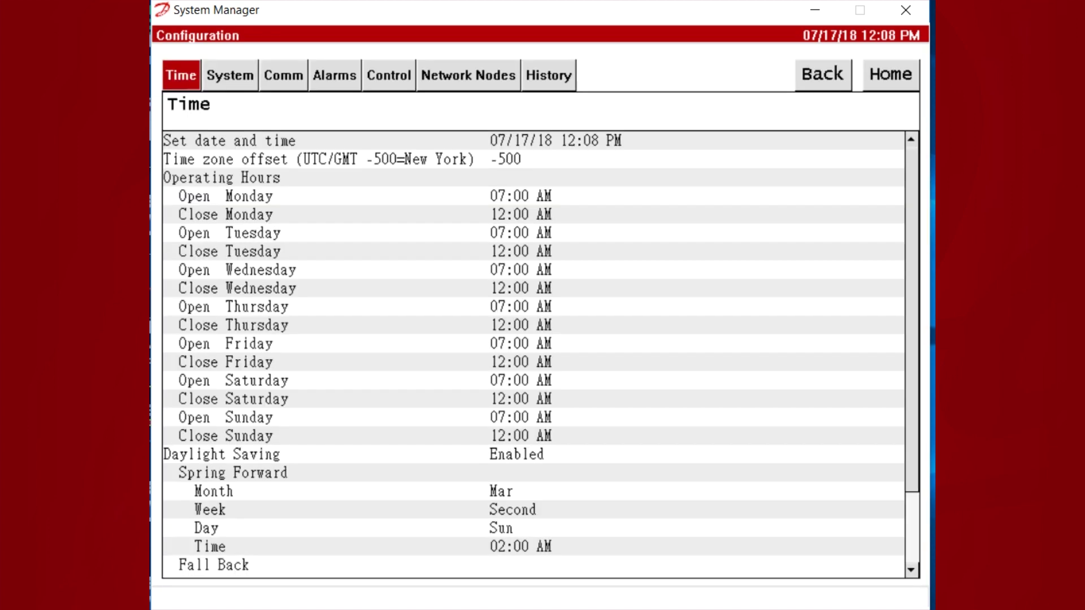
- Move from the Time section over to the Network Nodes configuration
{"action": "key", "text": "Right"}
{"action": "key", "text": "Right"}
{"action": "key", "text": "Right"}
{"action": "key", "text": "Right"}
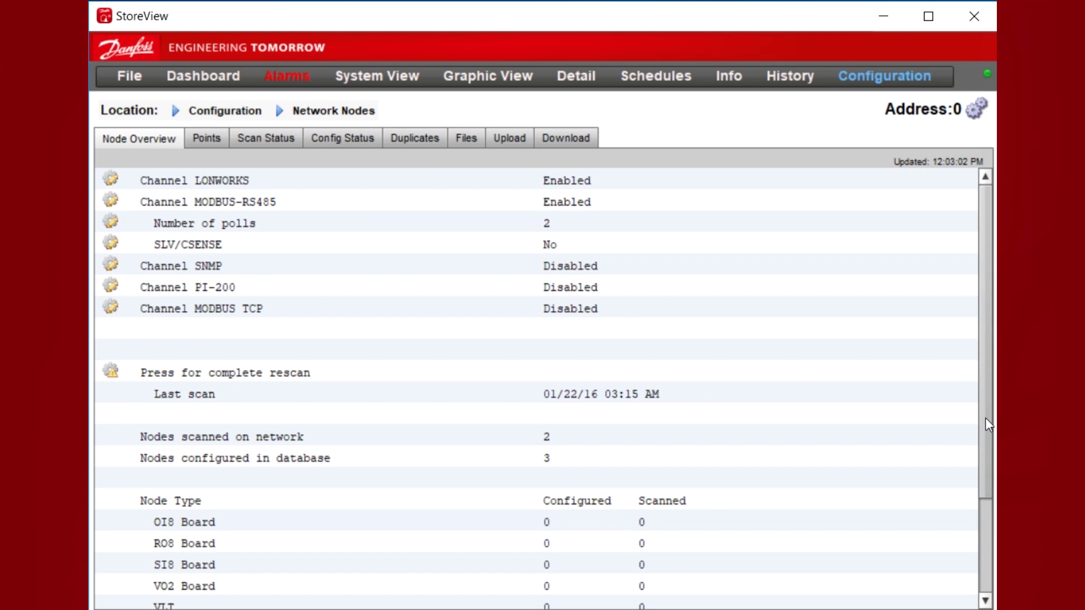
{"action": "left_click_drag", "start_coordinate": [985, 418], "coordinate": [990, 534]}
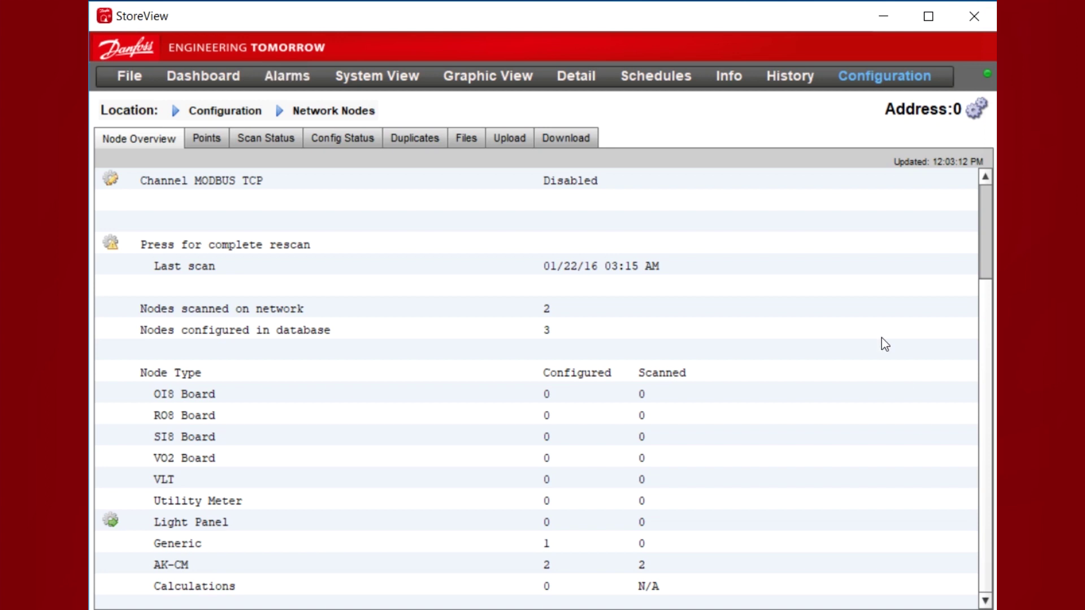
- Show the Scan Status node list with SI, RO and GN addresses and versions
{"action": "left_click", "coordinate": [251, 137]}
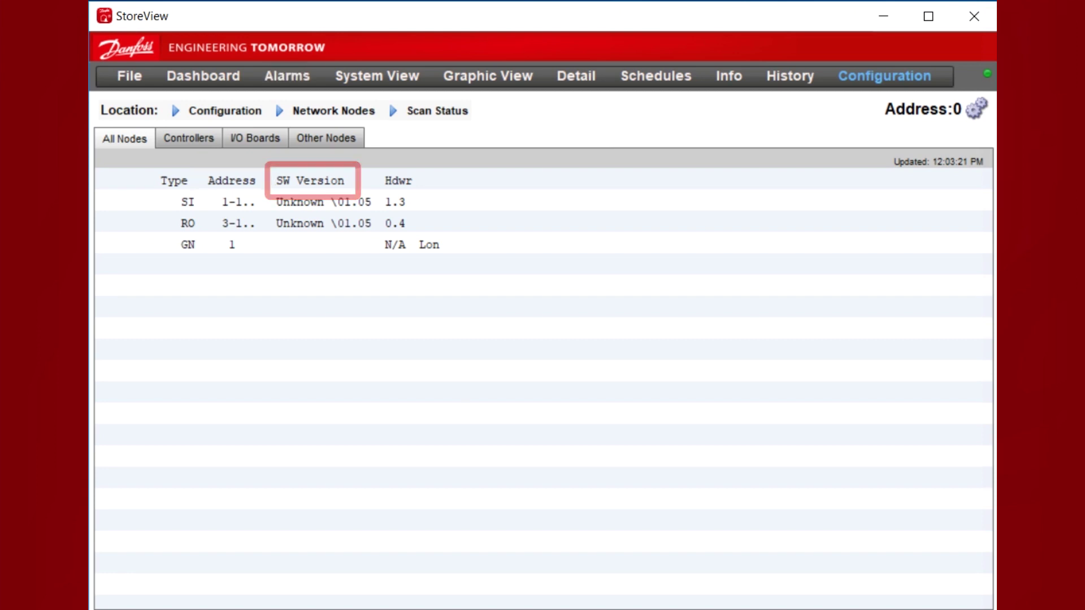
- Return from Scan Status to the Network Nodes overview via the breadcrumb
{"action": "left_click", "coordinate": [333, 110]}
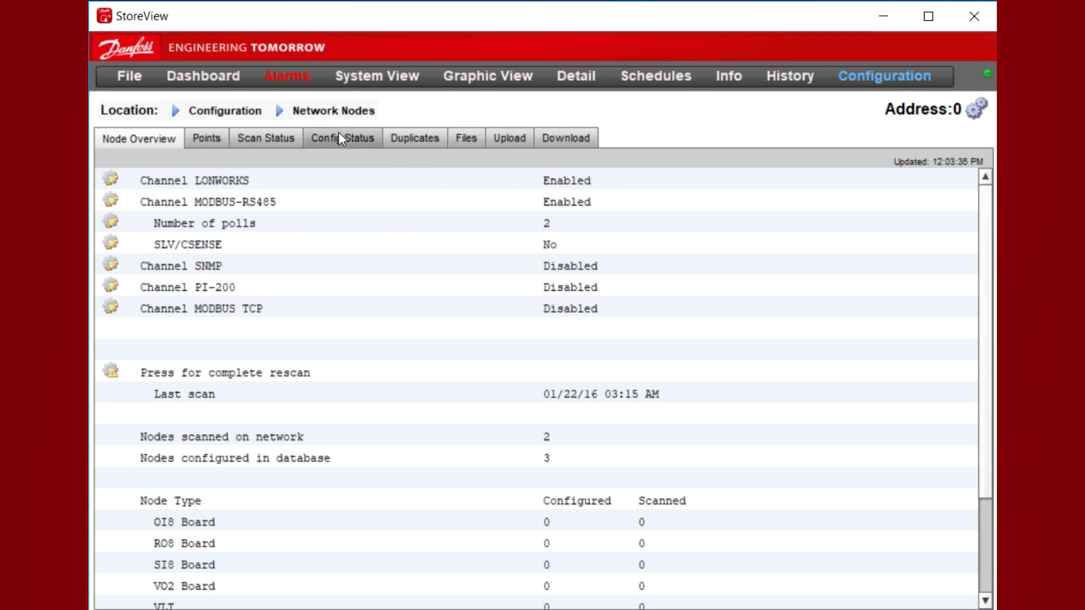
- Show Config Status with SI and RO nodes online and GN offline
{"action": "left_click", "coordinate": [342, 138]}
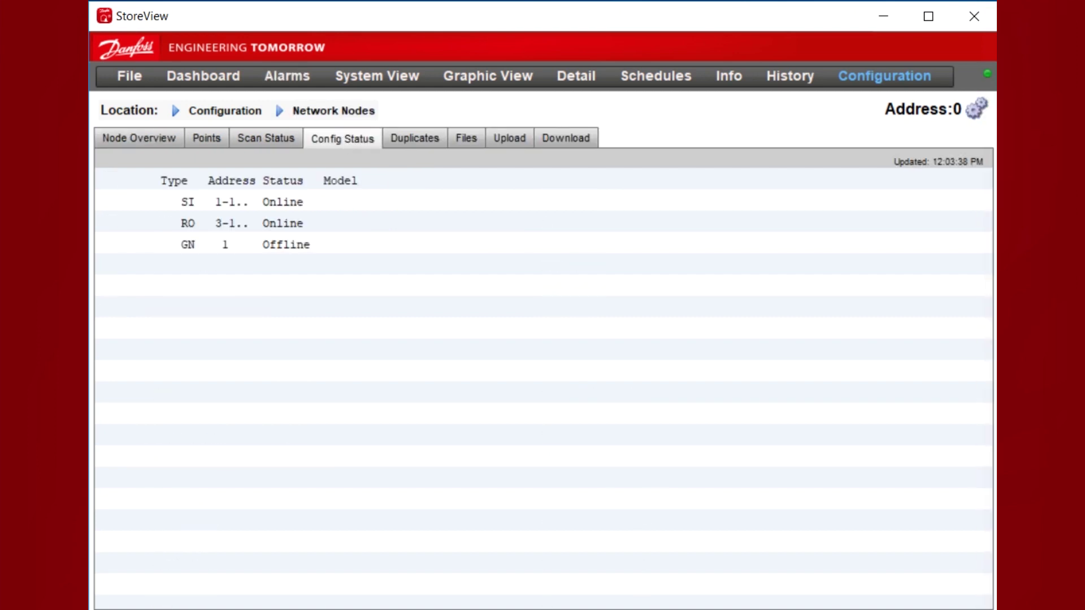